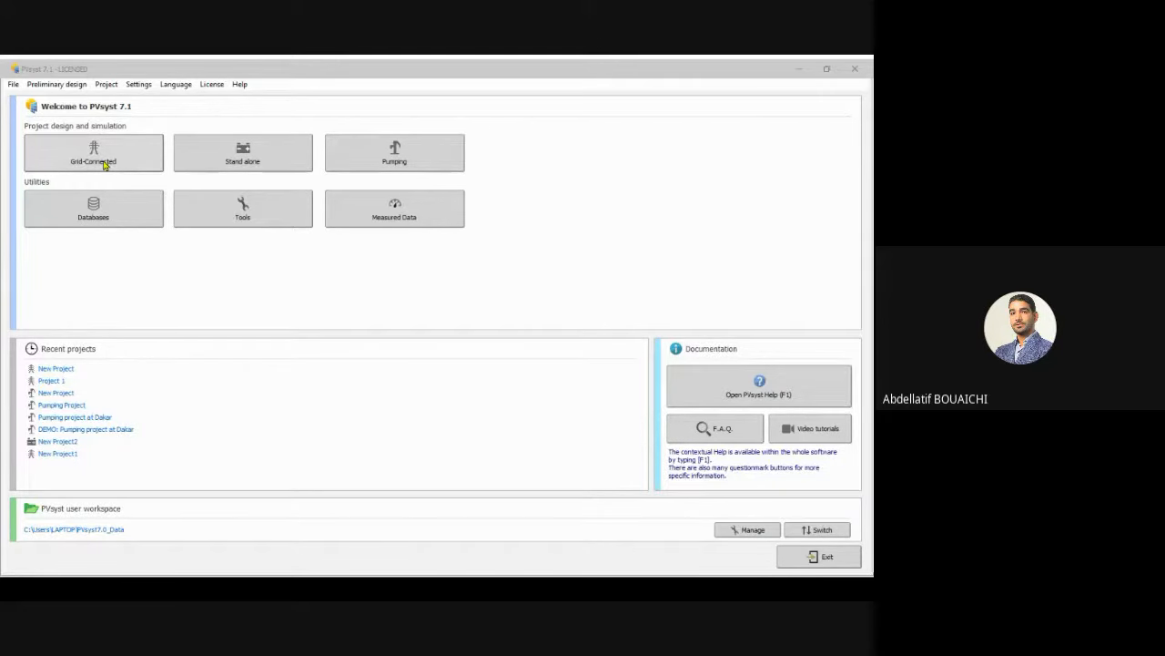
- Create a new grid-connected project and maximize its project window
{"action": "left_click", "coordinate": [105, 165]}
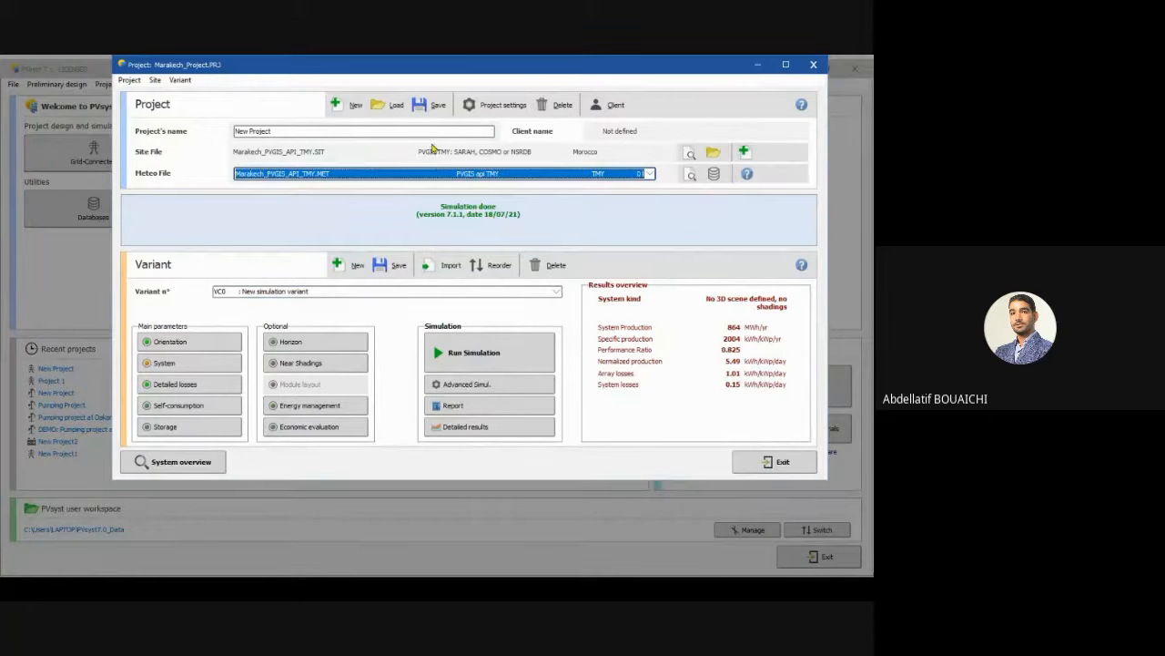
{"action": "left_click", "coordinate": [351, 105]}
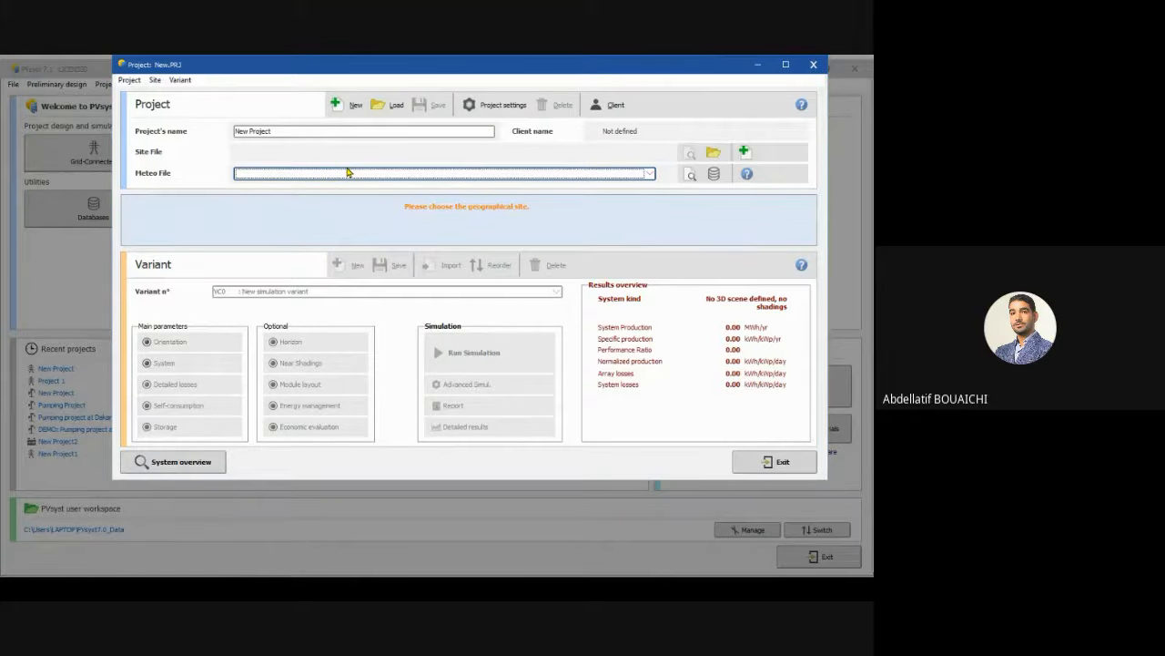
{"action": "left_click", "coordinate": [786, 64]}
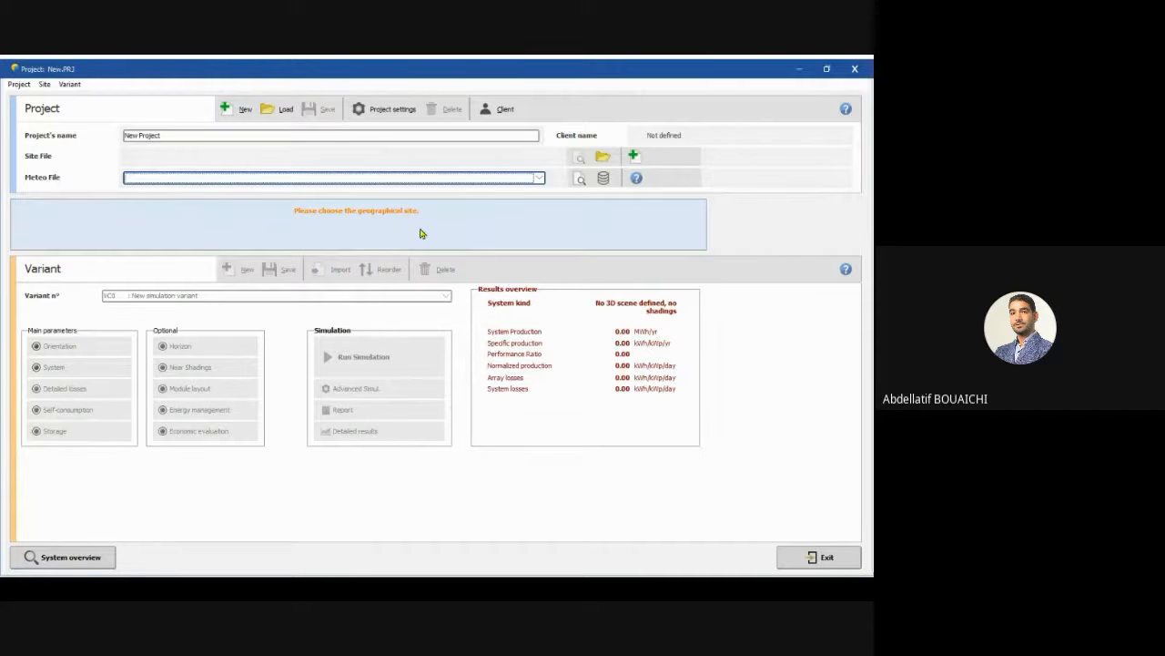
- Name the project "Projet-OffGrid"
{"action": "left_click", "coordinate": [155, 135]}
{"action": "left_click_drag", "start_coordinate": [166, 138], "coordinate": [99, 138]}
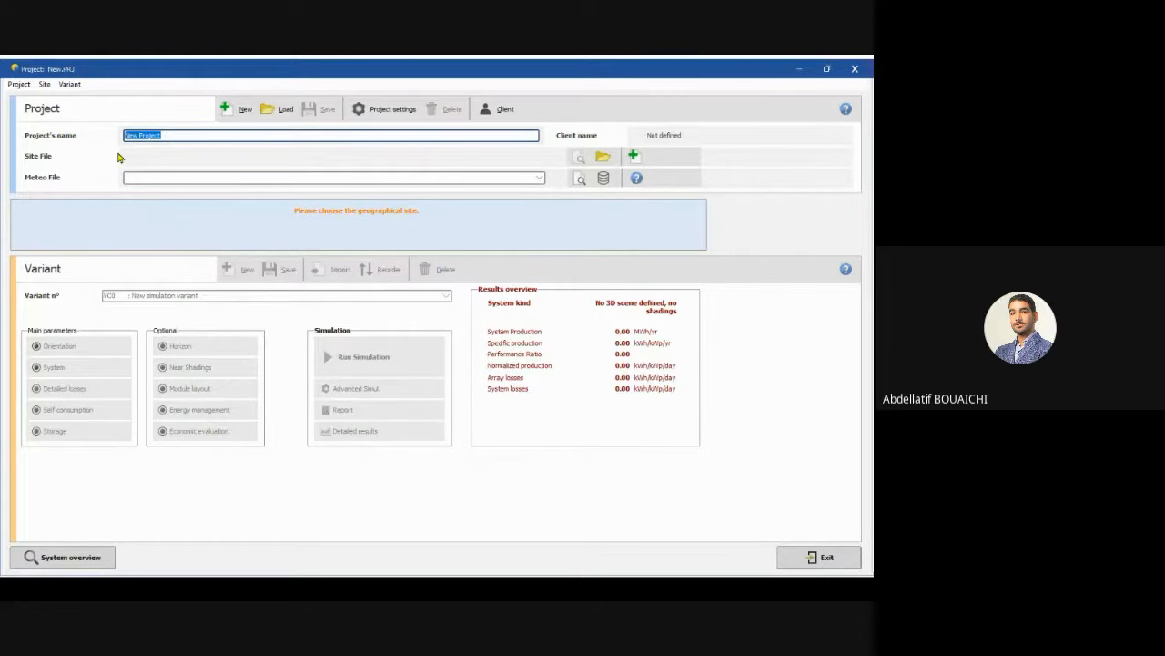
{"action": "type", "text": "Prjet"}
{"action": "key", "text": "BackSpace"}
{"action": "key", "text": "BackSpace"}
{"action": "type", "text": "ojet -OffGrid"}
{"action": "left_click", "coordinate": [164, 178]}
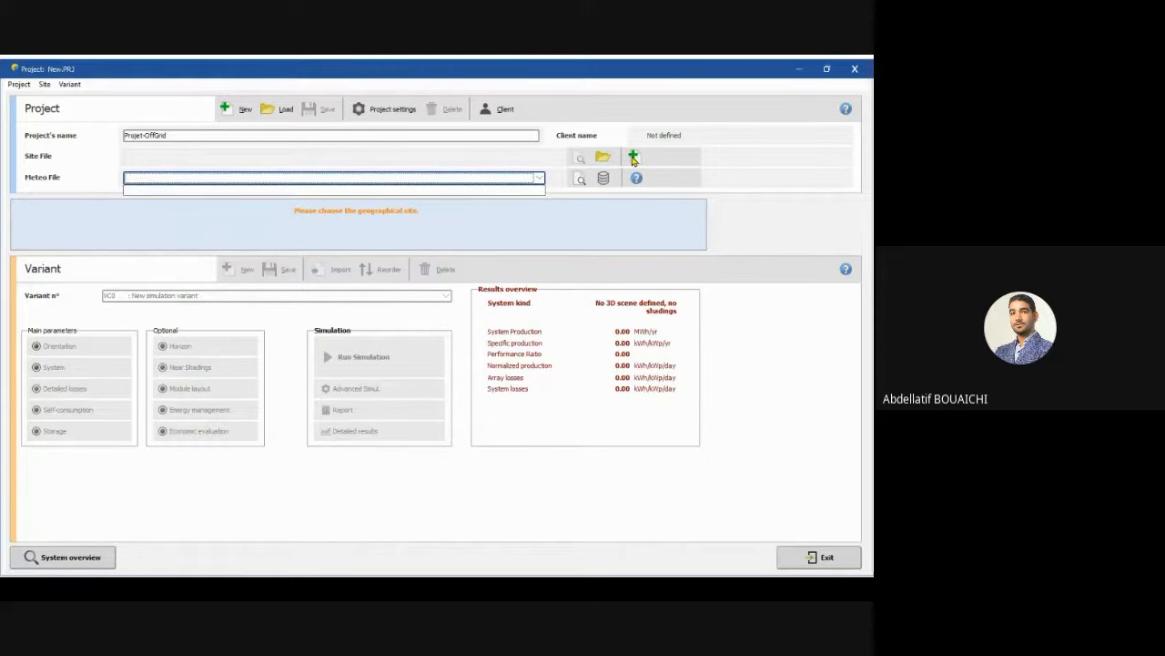
- Start a new geographical site and accept a map point at Ouarzazate, Morocco, at about latitude 30.88° and longitude -6.90°
{"action": "left_click", "coordinate": [634, 160]}
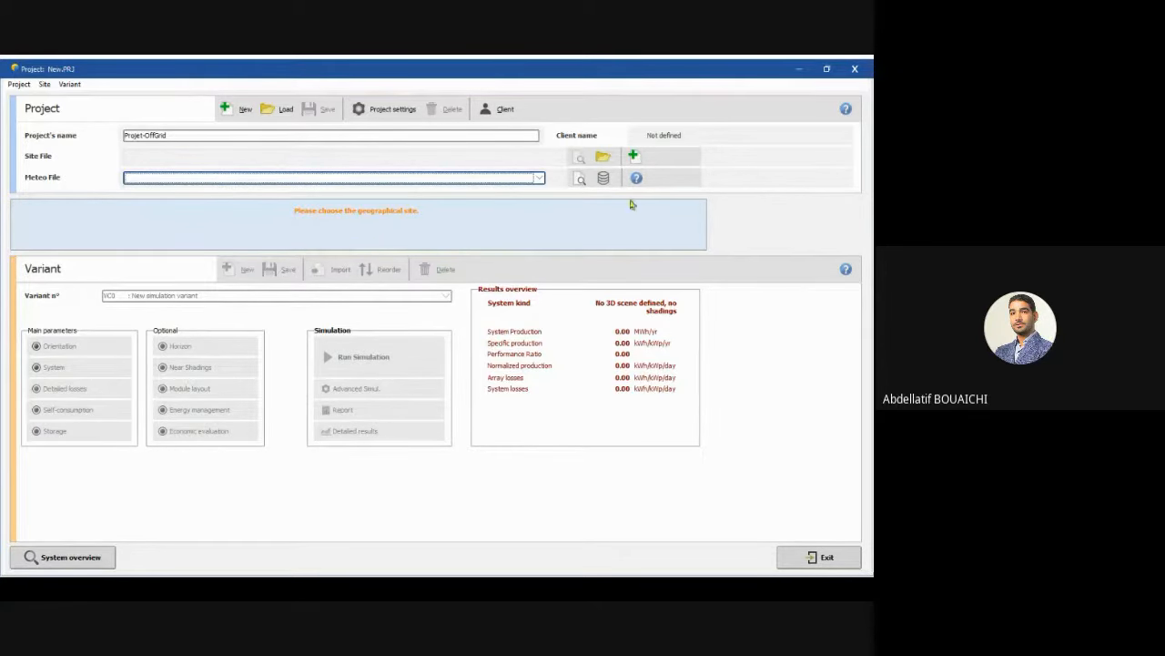
{"action": "left_click", "coordinate": [634, 158]}
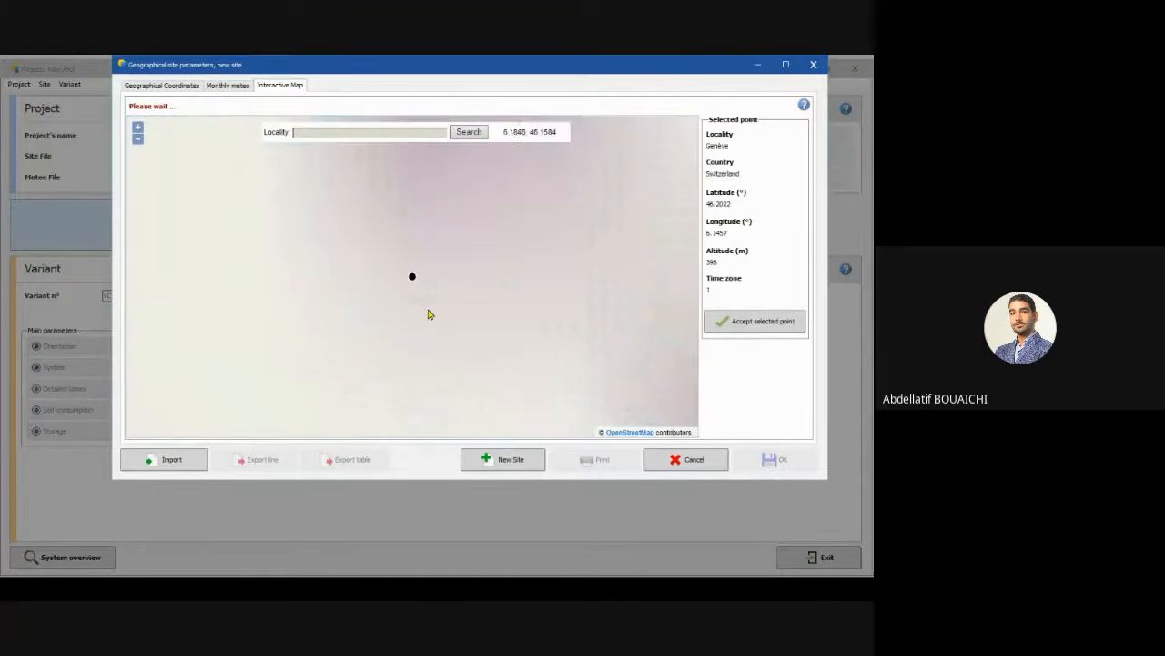
{"action": "scroll", "coordinate": [425, 336], "scroll_direction": "down", "scroll_amount": 5}
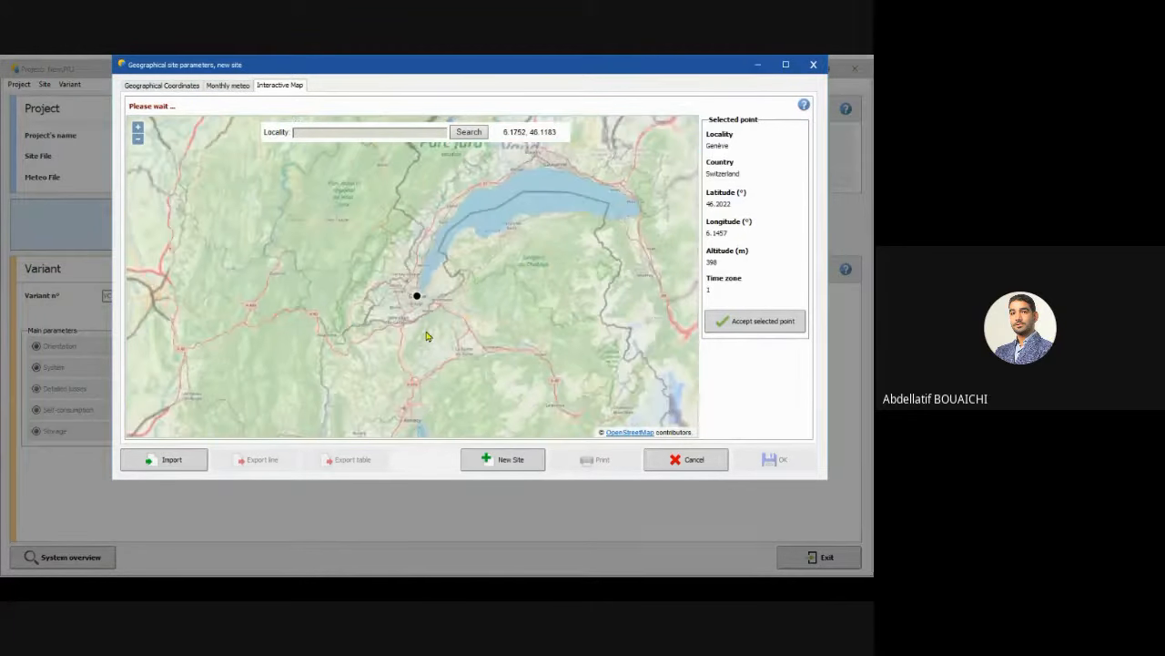
{"action": "scroll", "coordinate": [425, 336], "scroll_direction": "down", "scroll_amount": 2}
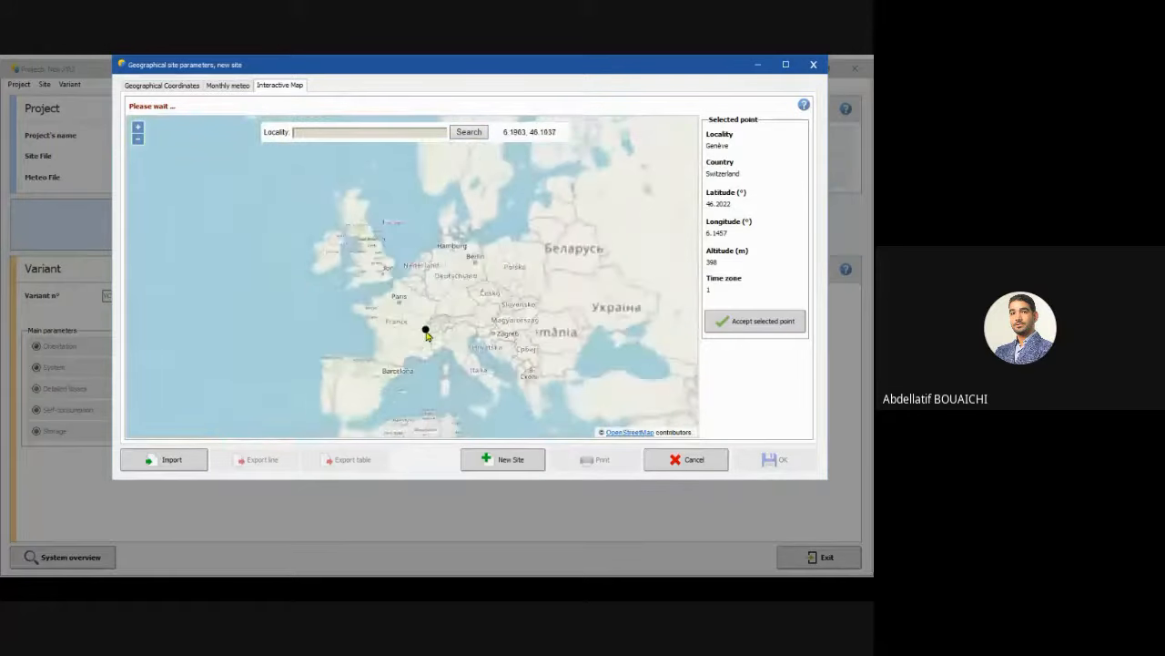
{"action": "left_click_drag", "start_coordinate": [416, 336], "coordinate": [419, 318]}
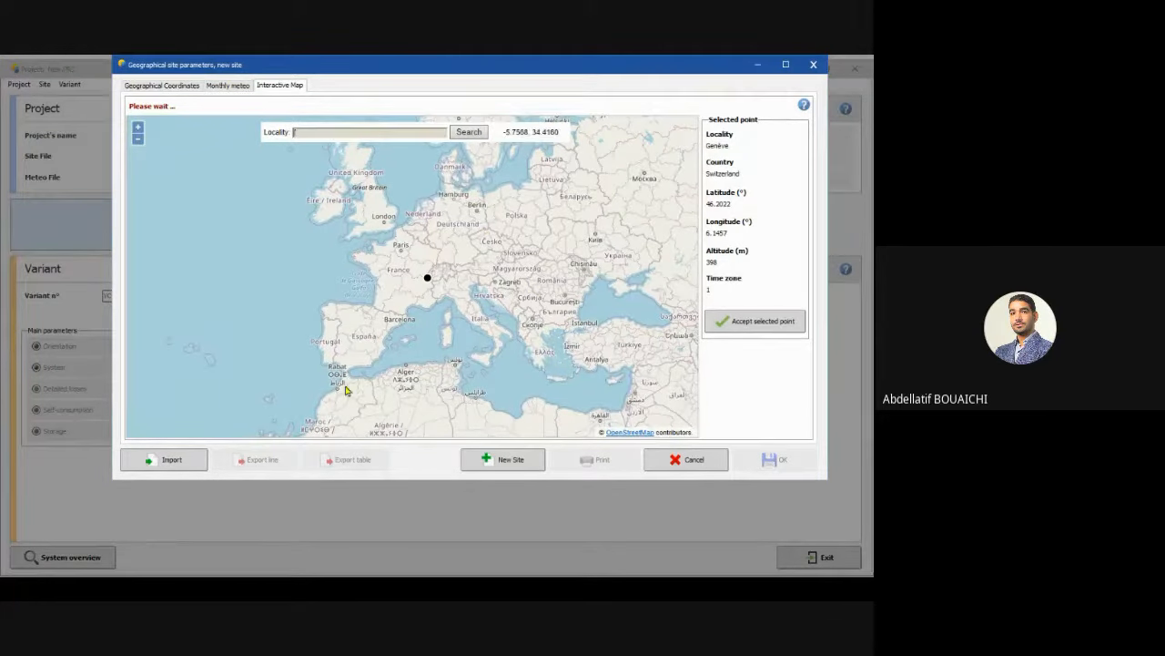
{"action": "left_click_drag", "start_coordinate": [357, 390], "coordinate": [453, 246]}
{"action": "scroll", "coordinate": [381, 380], "scroll_direction": "up", "scroll_amount": 1}
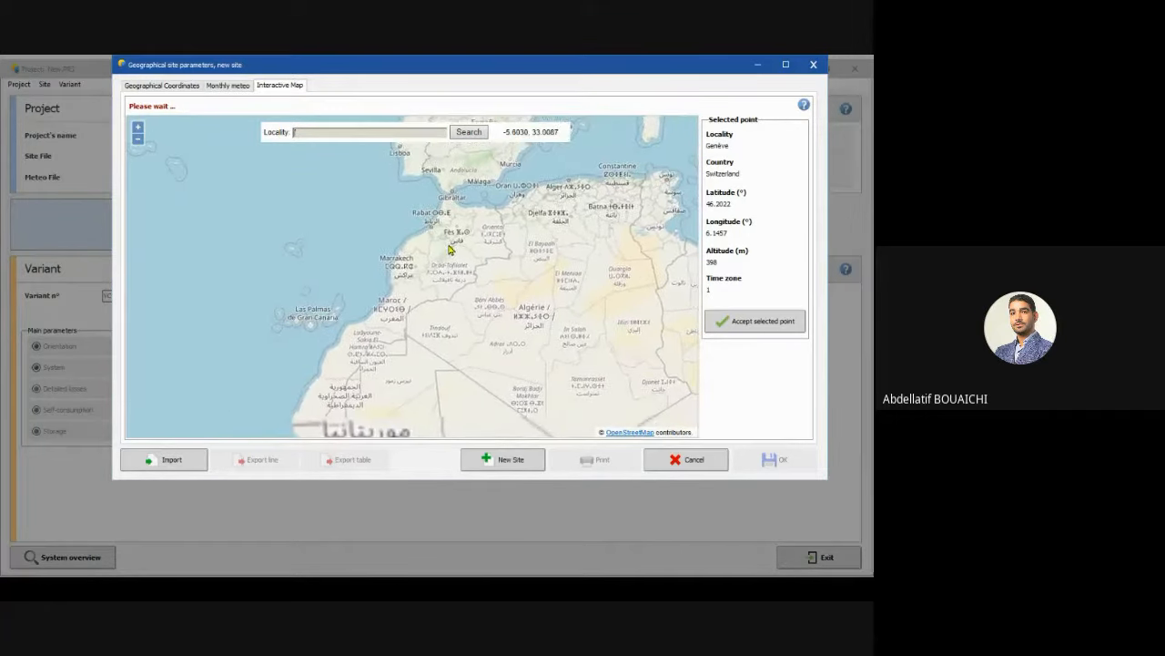
{"action": "scroll", "coordinate": [403, 319], "scroll_direction": "up", "scroll_amount": 3}
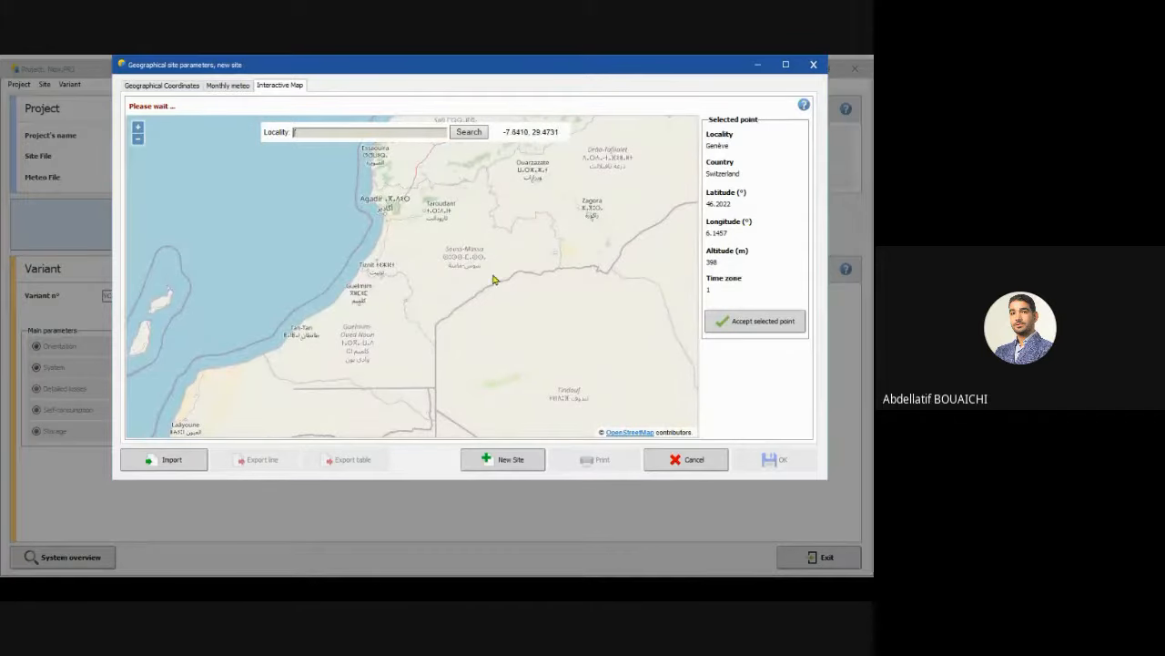
{"action": "left_click_drag", "start_coordinate": [492, 279], "coordinate": [393, 353]}
{"action": "left_click_drag", "start_coordinate": [450, 320], "coordinate": [419, 354]}
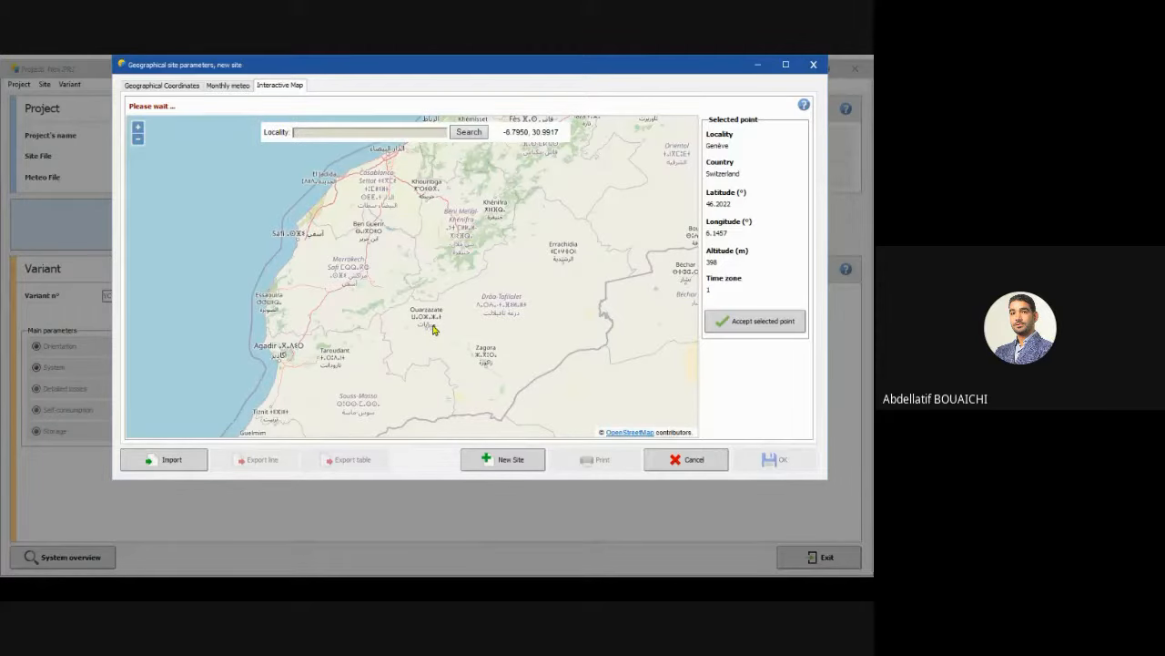
{"action": "scroll", "coordinate": [440, 336], "scroll_direction": "up", "scroll_amount": 2}
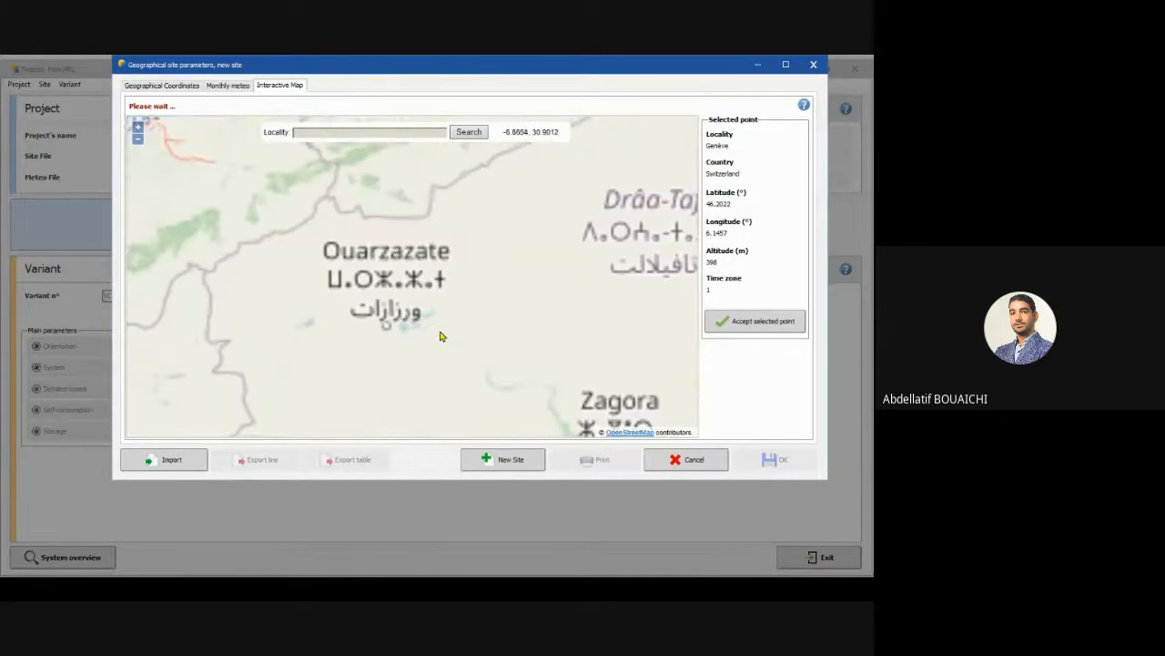
{"action": "left_click", "coordinate": [390, 337]}
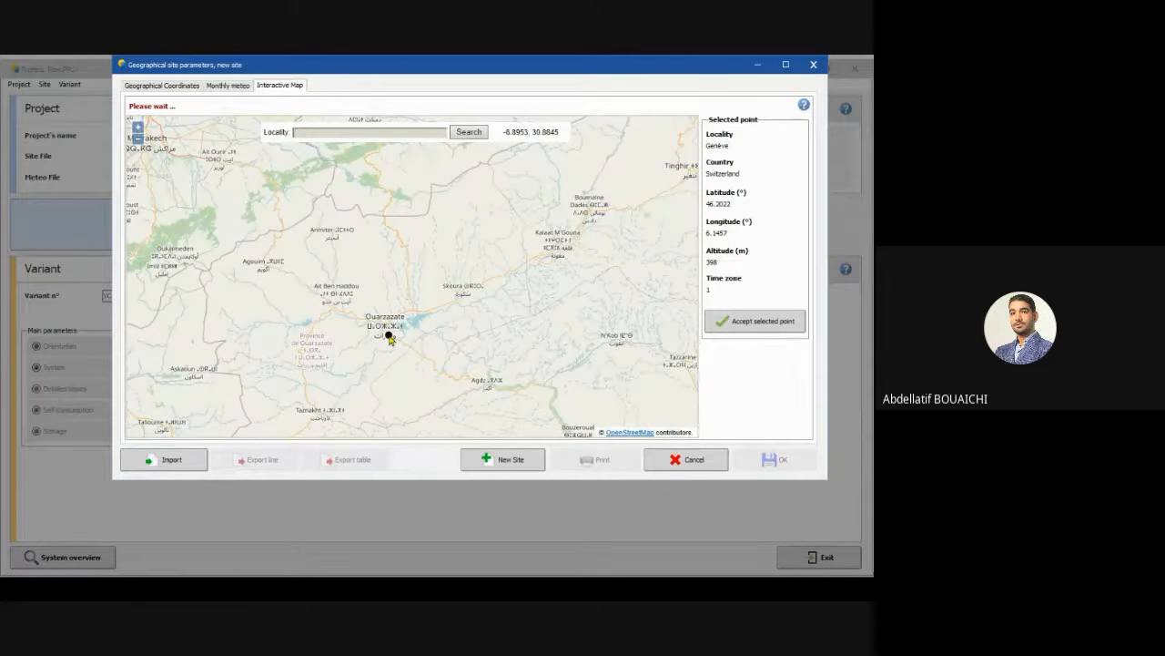
{"action": "scroll", "coordinate": [389, 335], "scroll_direction": "up", "scroll_amount": 1}
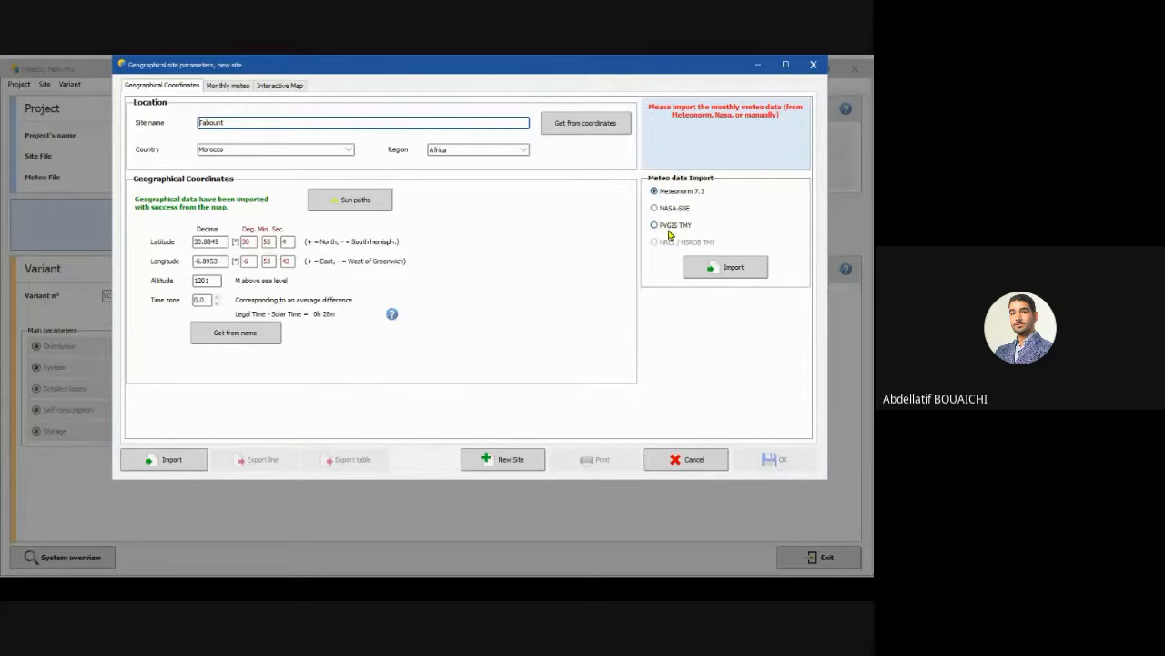
- Import the site's monthly meteo data from Meteonorm 7.3 and set the irradiation units to kWh/m²/day
{"action": "left_click", "coordinate": [715, 273]}
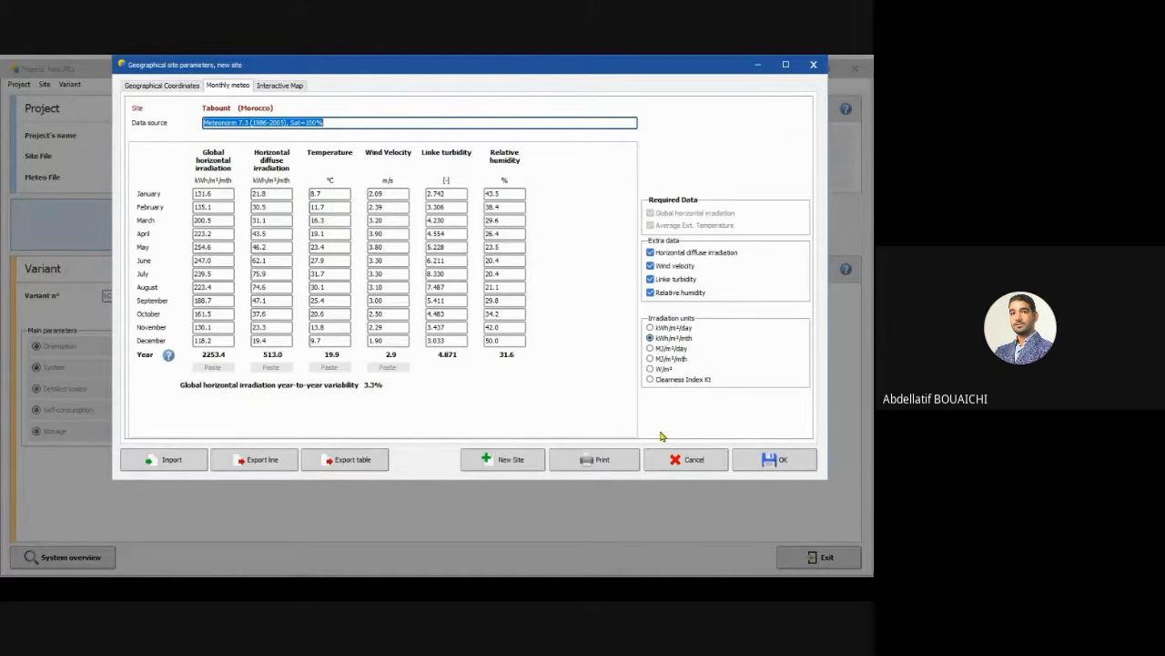
{"action": "left_click", "coordinate": [651, 328]}
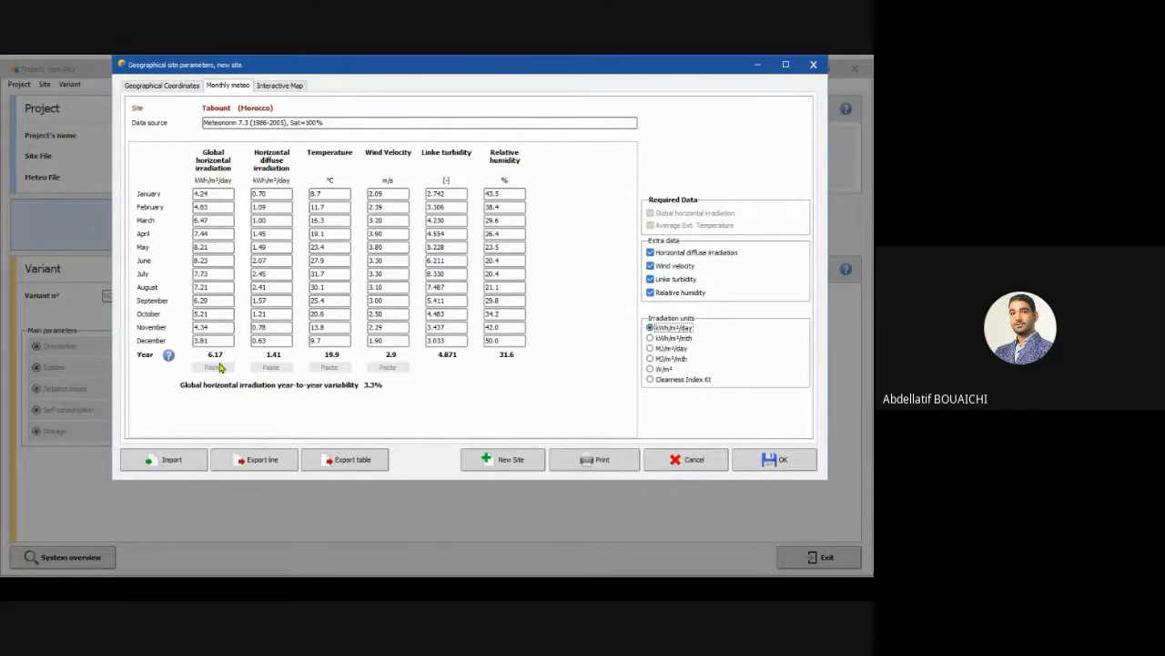
{"action": "left_click", "coordinate": [208, 193]}
- Examine the sun paths diagram for the new site at full window size, and close it
{"action": "left_click", "coordinate": [159, 85]}
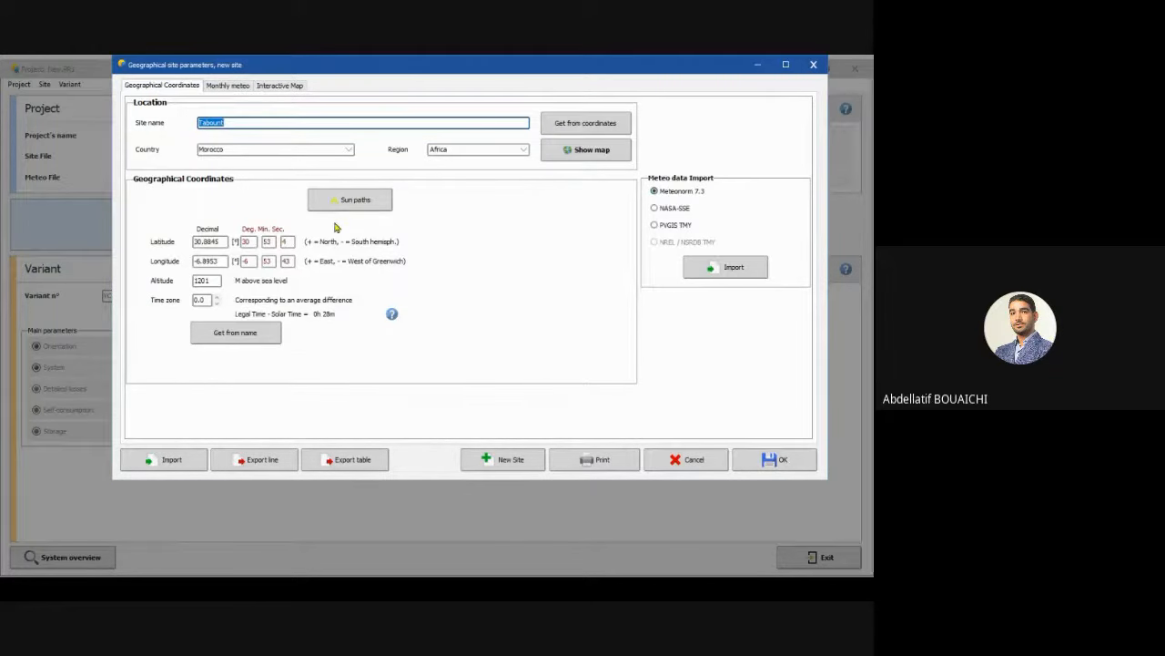
{"action": "left_click", "coordinate": [353, 208]}
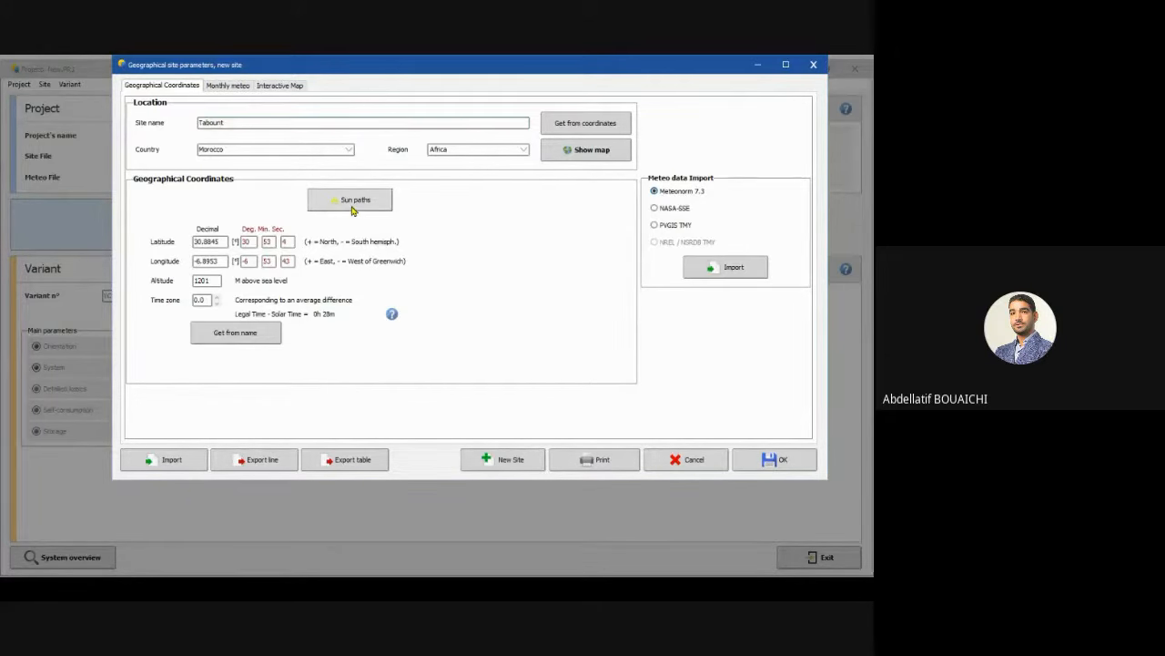
{"action": "left_click", "coordinate": [785, 78]}
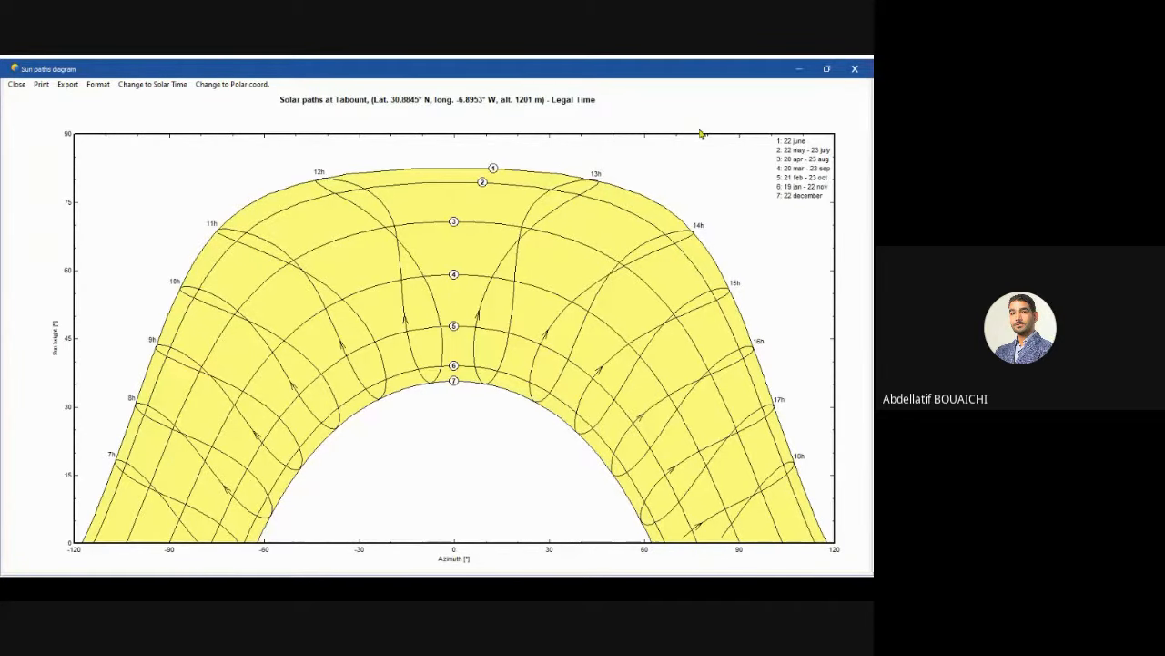
{"action": "left_click", "coordinate": [854, 70]}
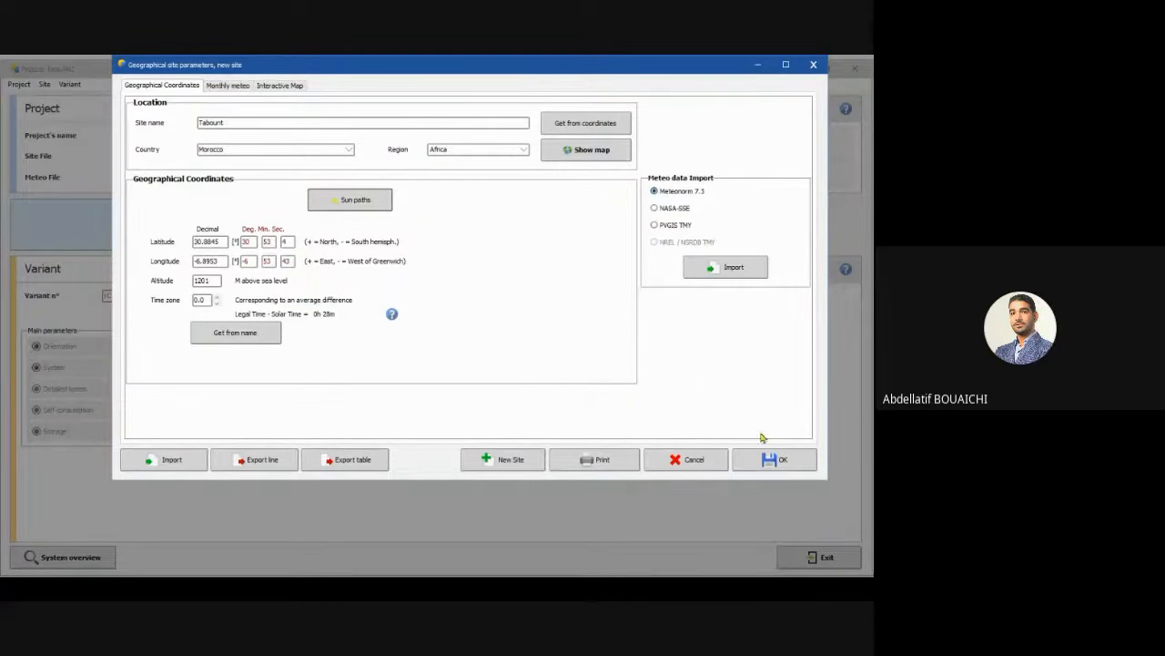
- Save the geographical site as Tabount_MN73 and its synthetic hourly meteo file as Tabount_MN73_SYN
{"action": "left_click", "coordinate": [773, 460]}
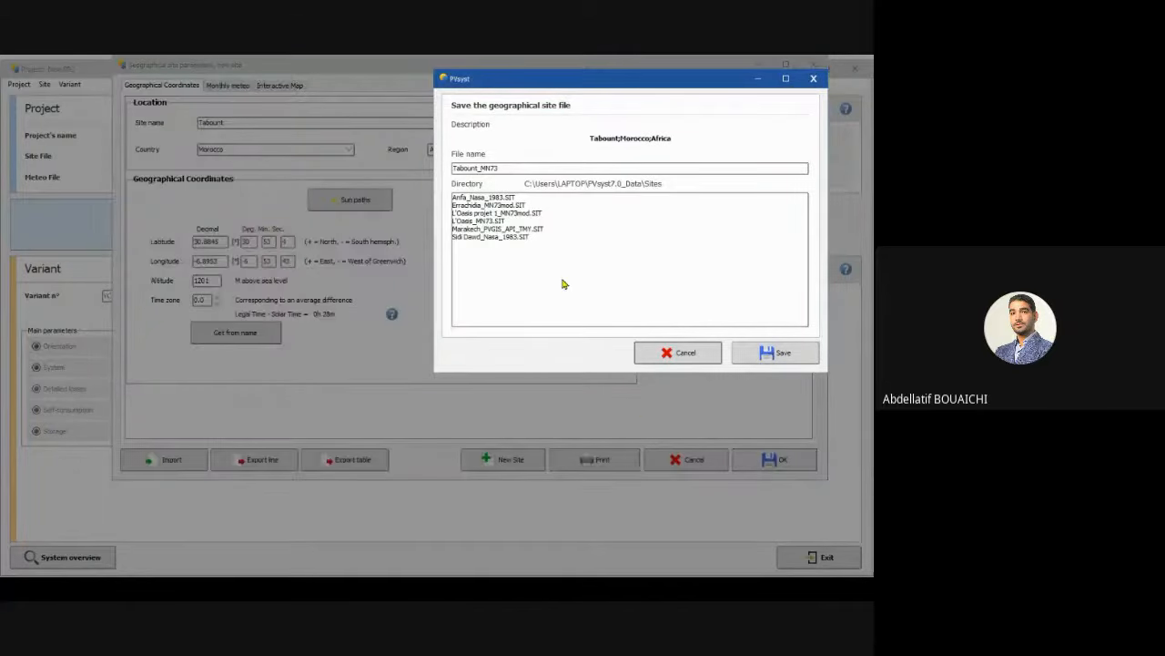
{"action": "left_click", "coordinate": [763, 354]}
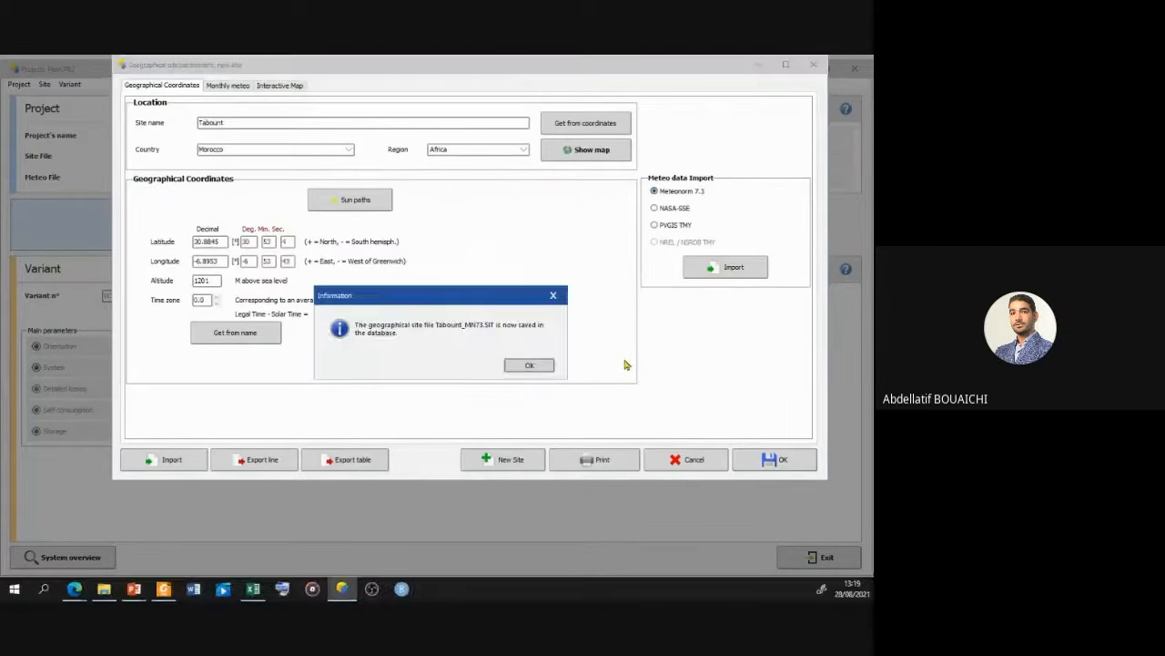
{"action": "left_click", "coordinate": [530, 366]}
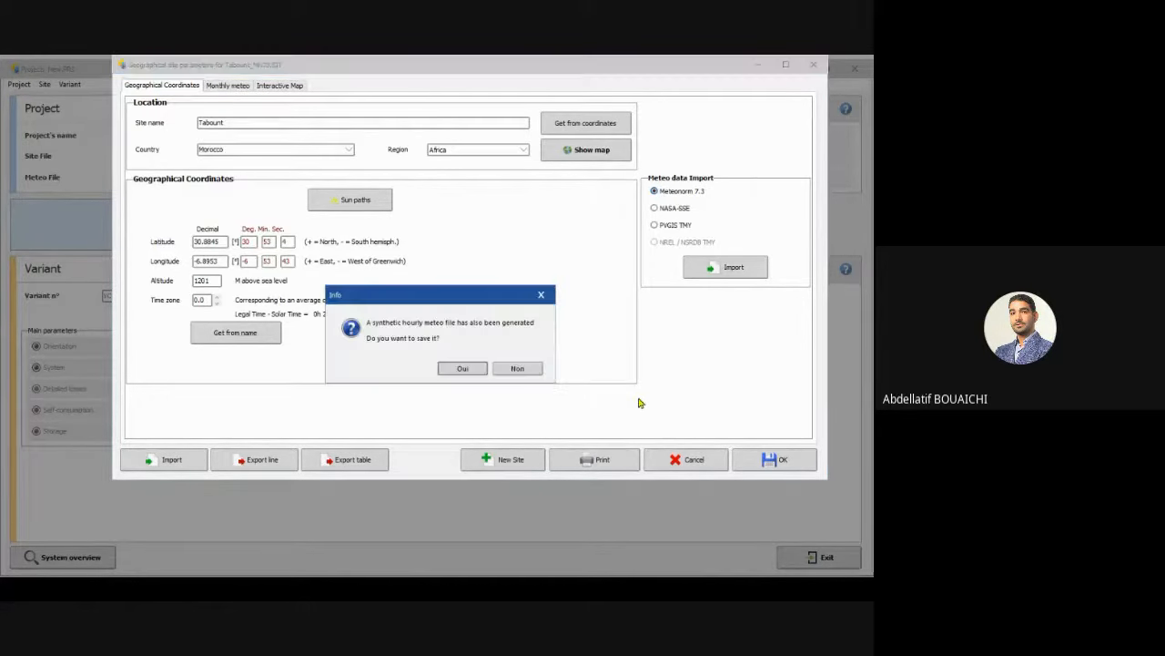
{"action": "left_click", "coordinate": [464, 368]}
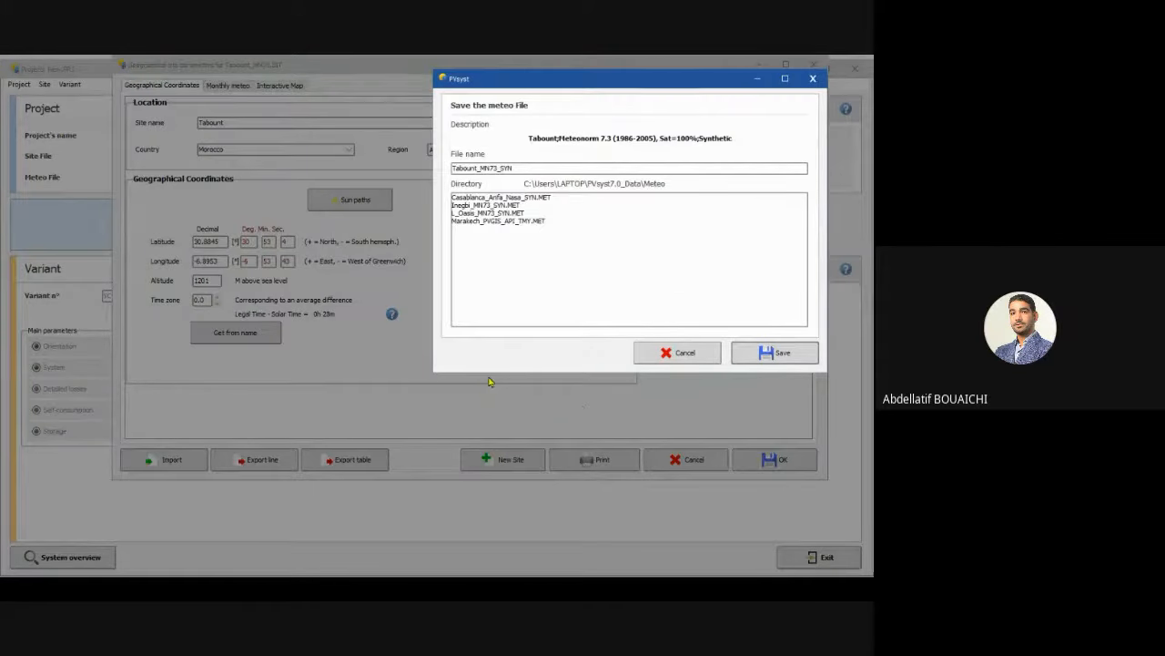
{"action": "left_click", "coordinate": [768, 349]}
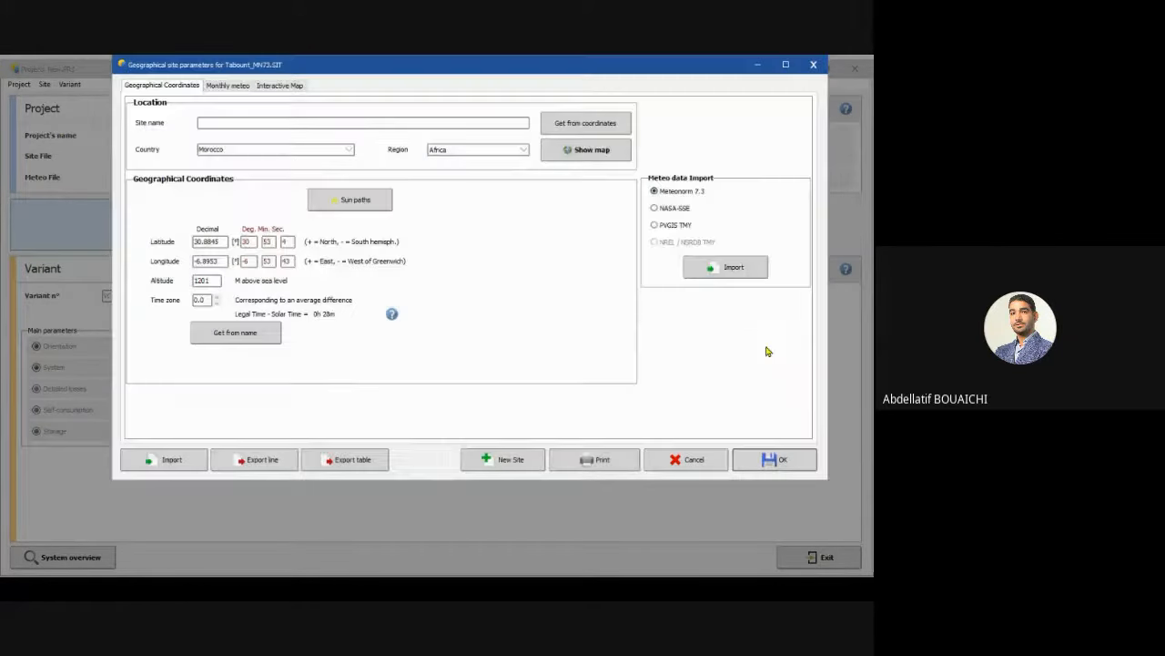